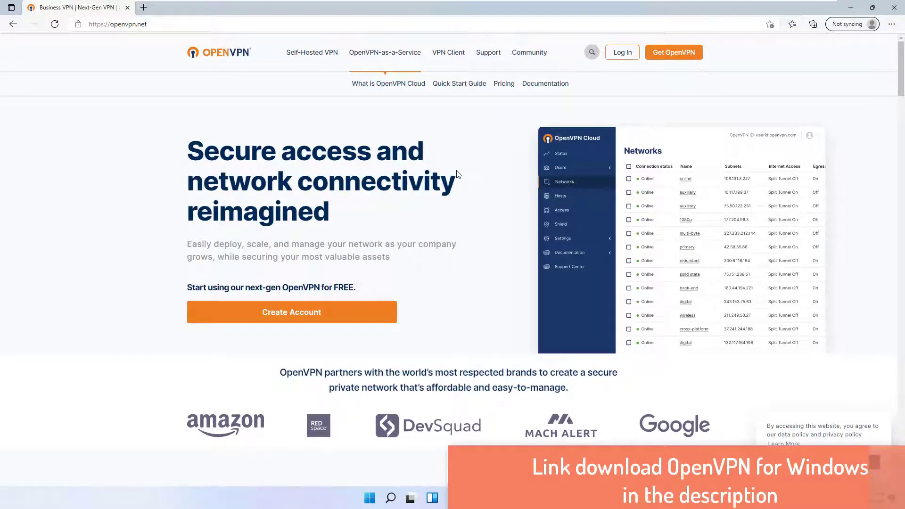
# Open OpenVPN's Community Downloads page and scroll to the OpenVPN-2.5.4-I604-amd64.msi installer
pyautogui.moveTo(540, 55)
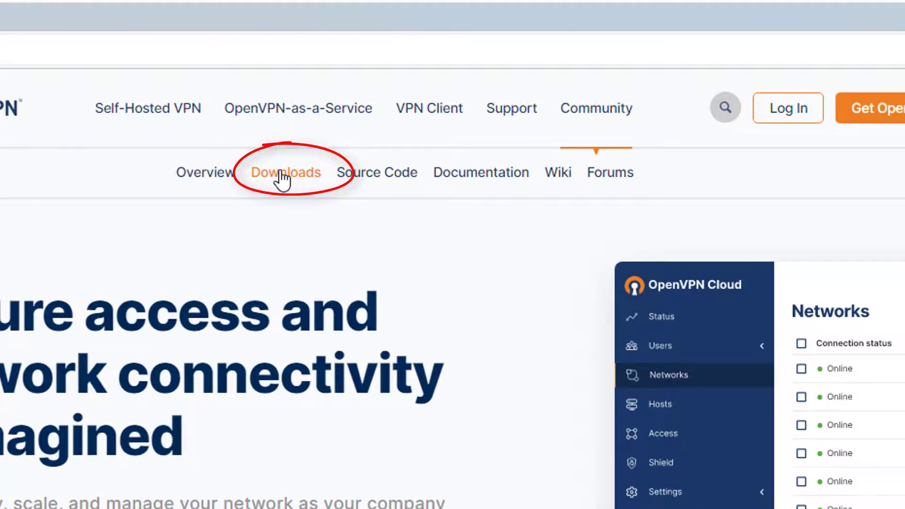
pyautogui.click(282, 176)
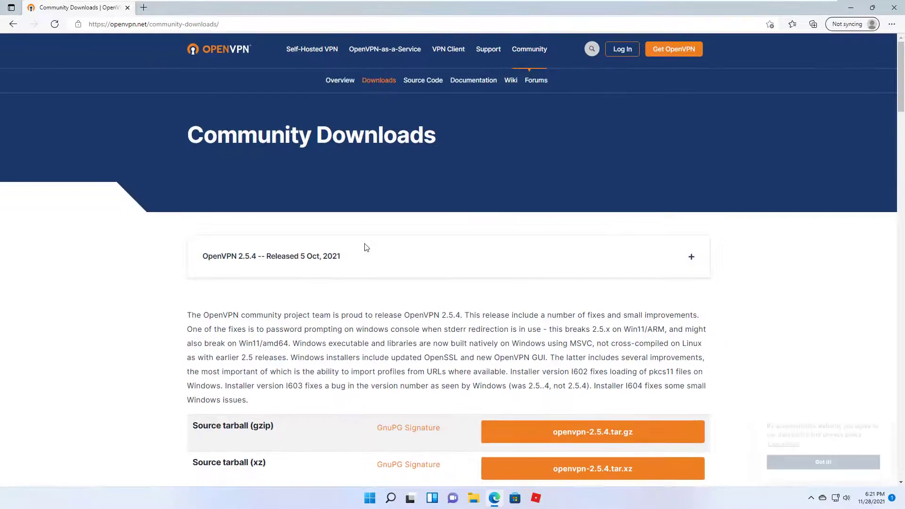
pyautogui.scroll(-4, 366, 248)
pyautogui.scroll(-2, 475, 281)
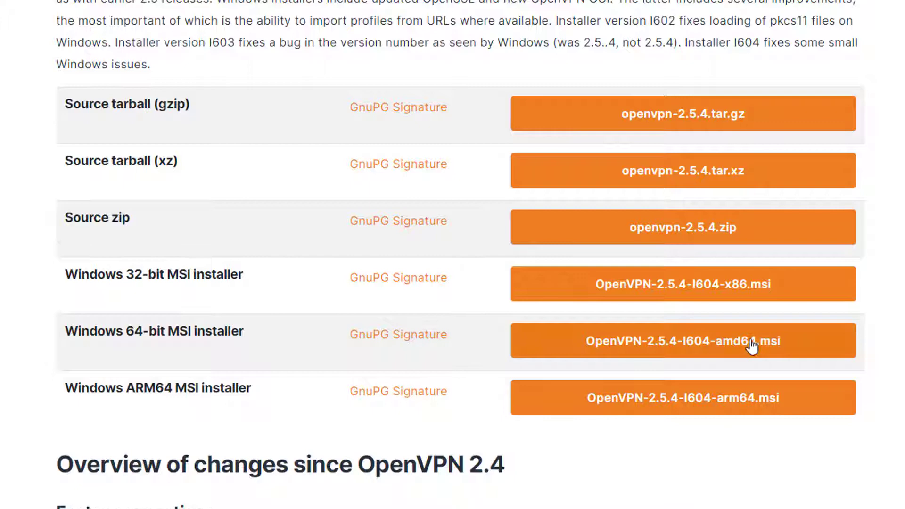
# Launch the downloaded OpenVPN-2.5.4-I604-amd64.msi from the Downloads folder
pyautogui.click(713, 347)
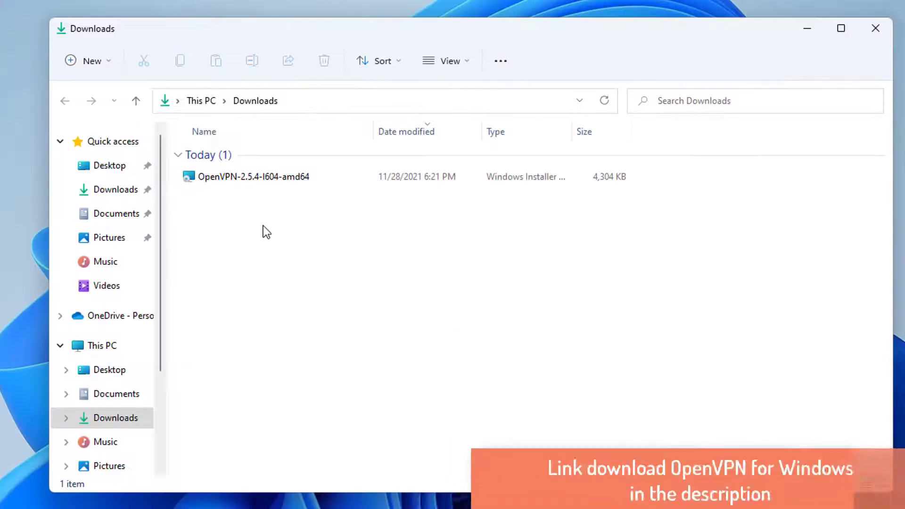
pyautogui.doubleClick(273, 179)
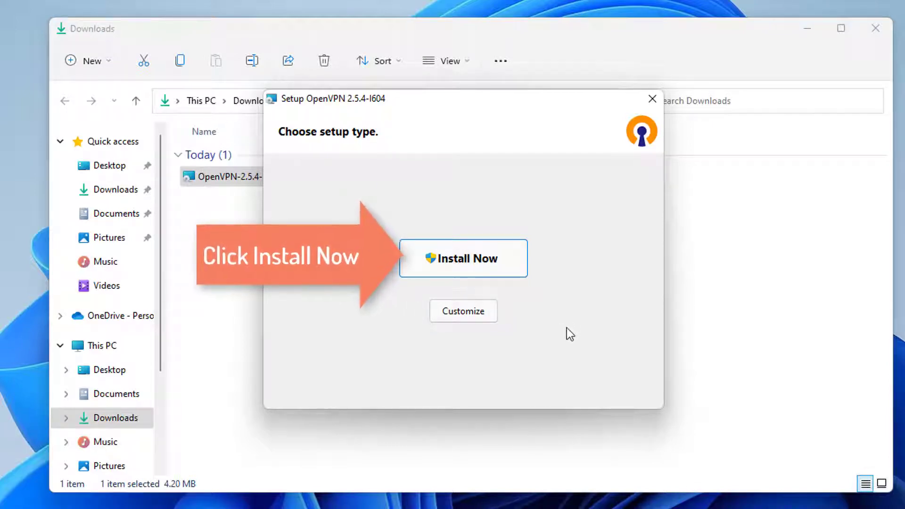
# Run Install Now for OpenVPN 2.5.4, approve the UAC prompt, and close the finished installer
pyautogui.click(518, 268)
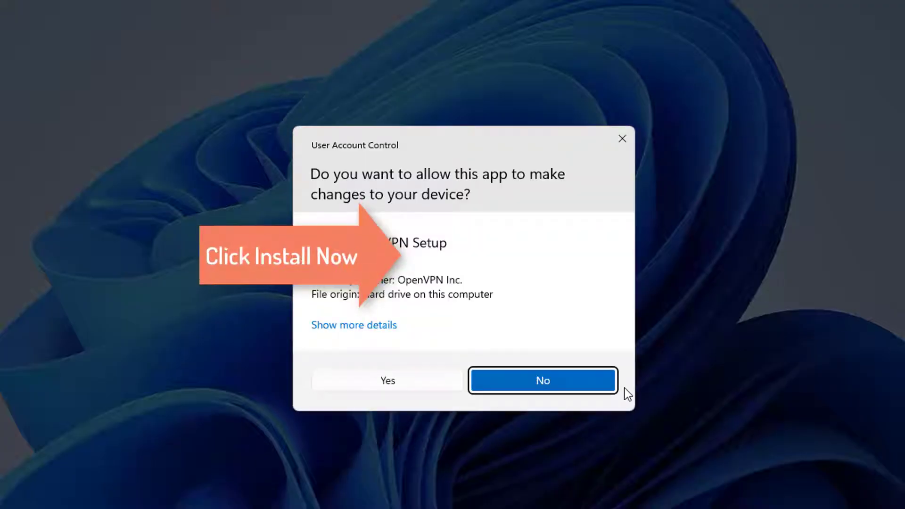
pyautogui.click(419, 381)
pyautogui.click(870, 69)
pyautogui.click(874, 31)
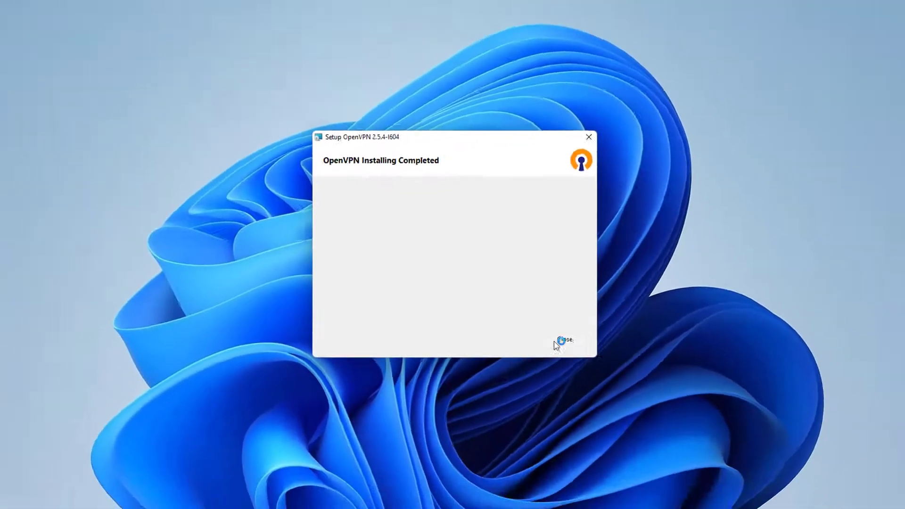
pyautogui.click(613, 383)
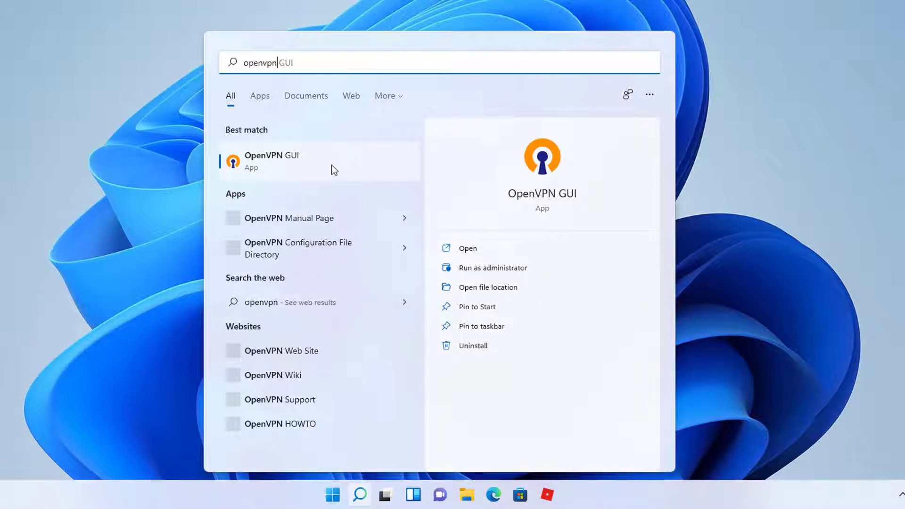
# Launch OpenVPN GUI from search results and dismiss its no-connection-profiles warning
pyautogui.click(305, 163)
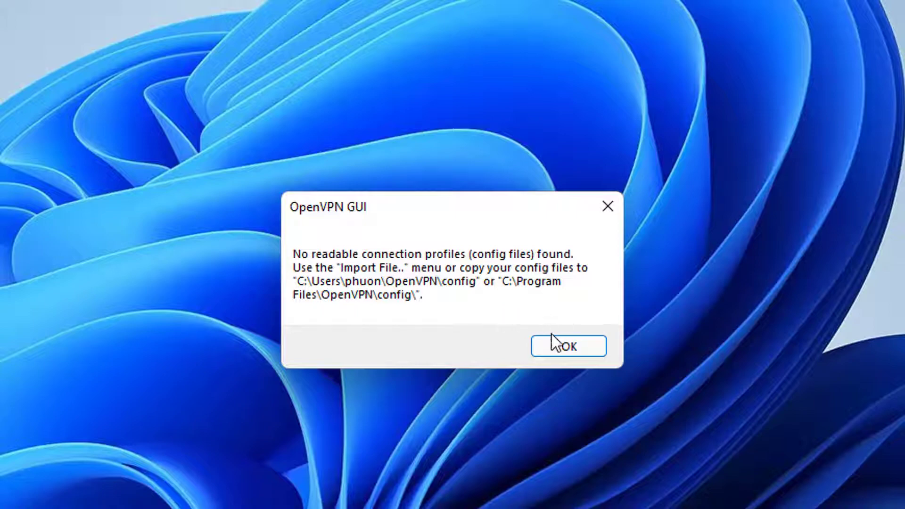
pyautogui.click(559, 348)
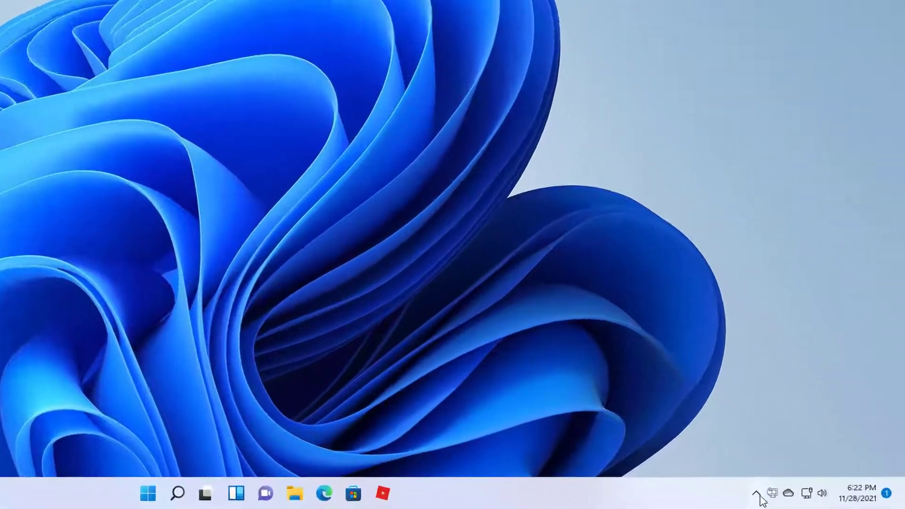
# From the hidden OpenVPN tray icon's menu, choose Import > Import file..
pyautogui.click(798, 498)
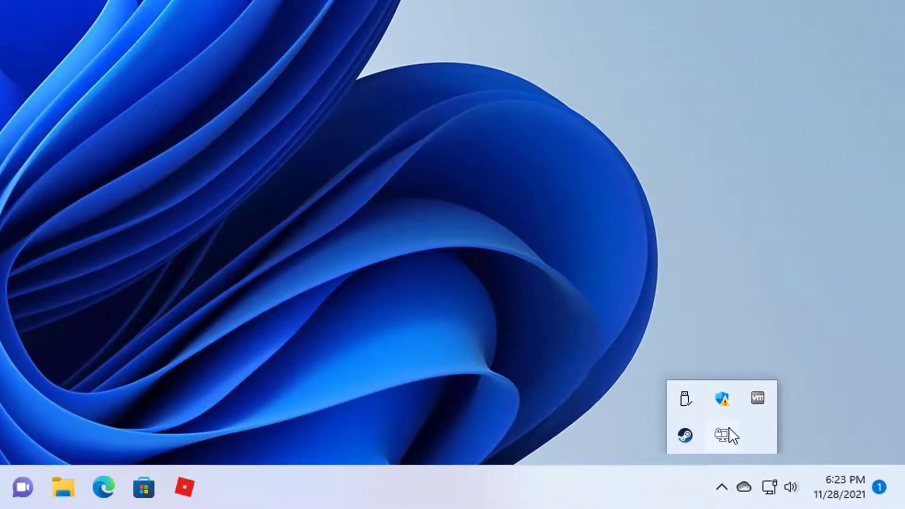
pyautogui.rightClick(727, 430)
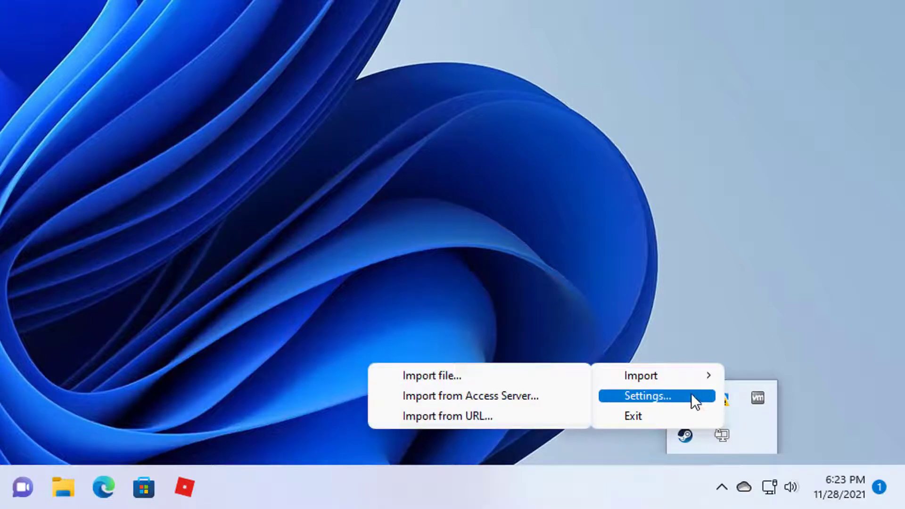
pyautogui.moveTo(695, 384)
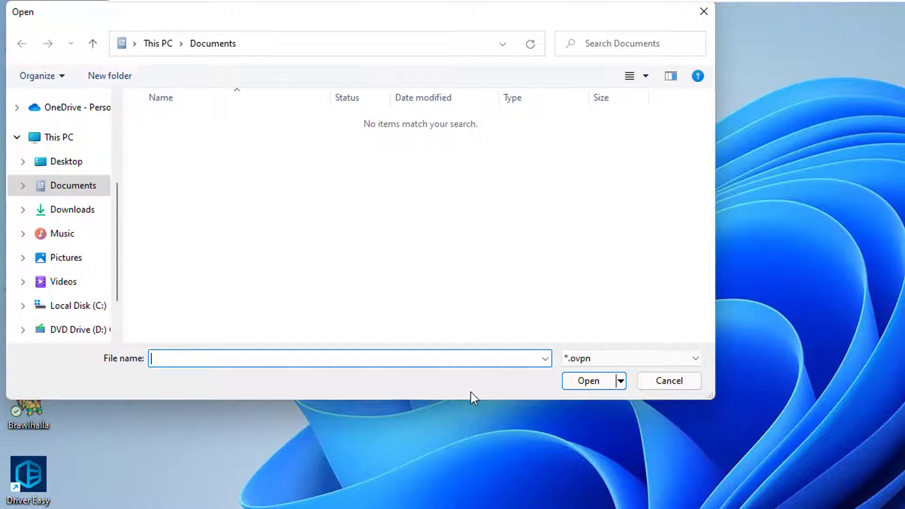
# Cancel the import and open VPNBook's Free VPN page down to the OpenVPN certificate bundles
pyautogui.click(669, 382)
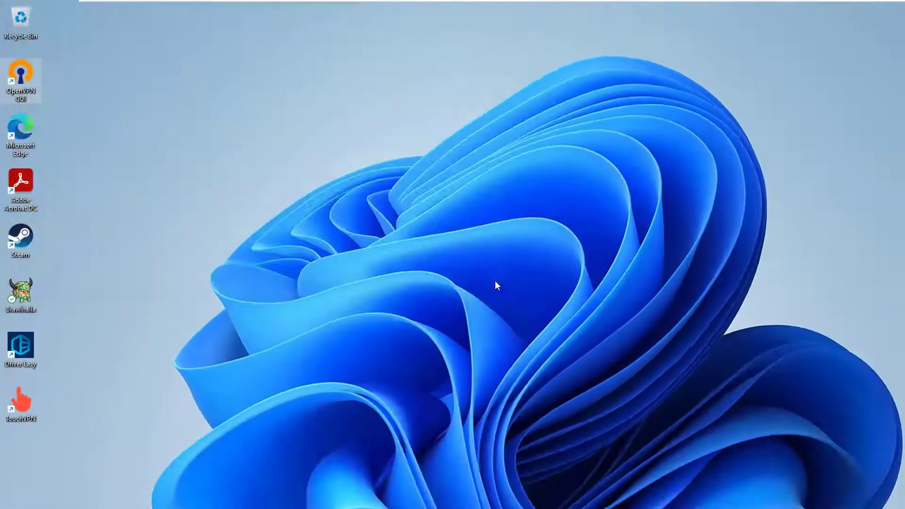
pyautogui.click(494, 498)
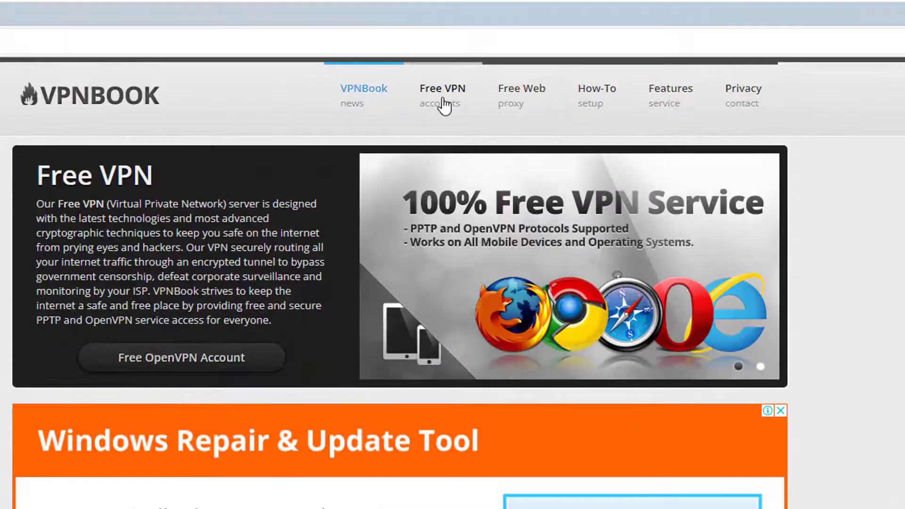
pyautogui.click(456, 104)
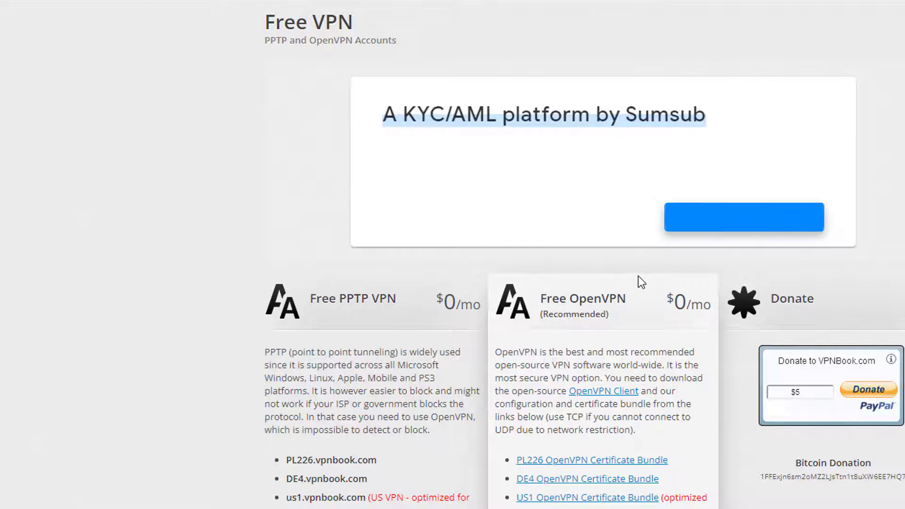
pyautogui.scroll(-5, 639, 281)
pyautogui.scroll(-1, 640, 282)
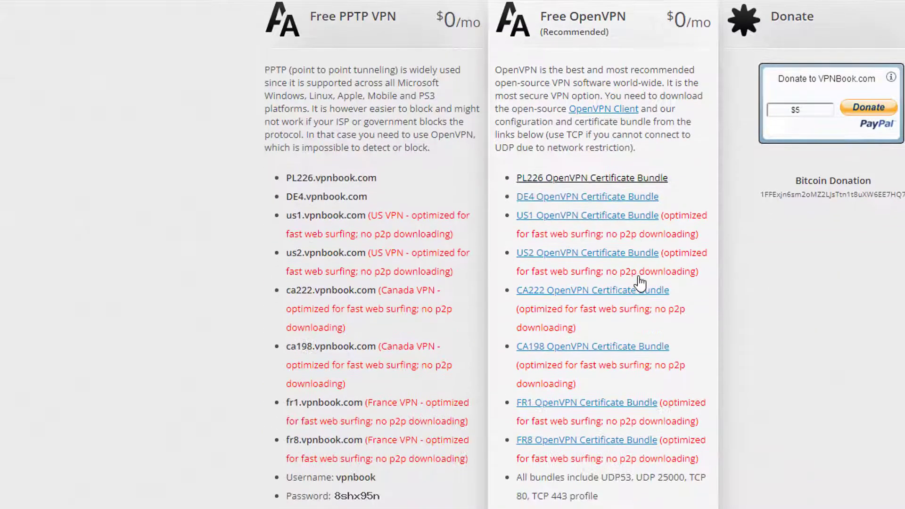
pyautogui.scroll(-2, 640, 282)
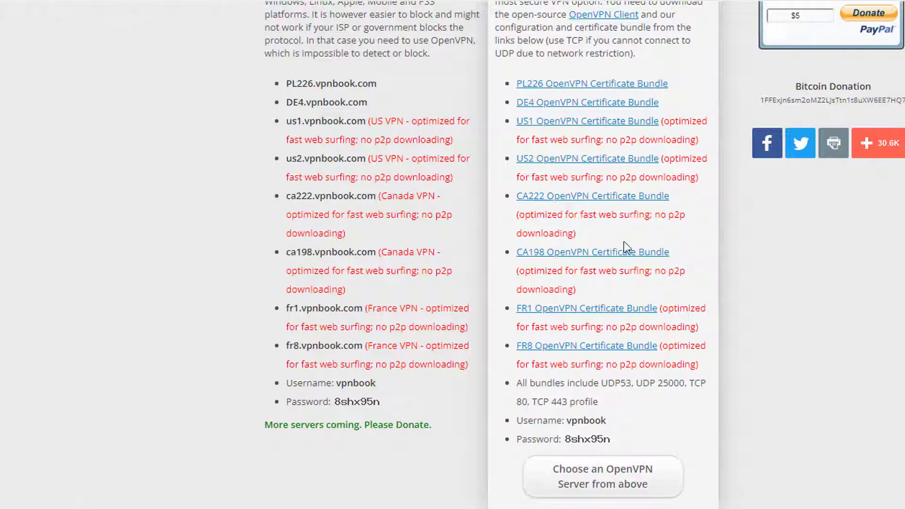
# Download the US1 certificate bundle and extract VPNBook.com-OpenVPN-US1.zip into its suggested folder
pyautogui.click(607, 125)
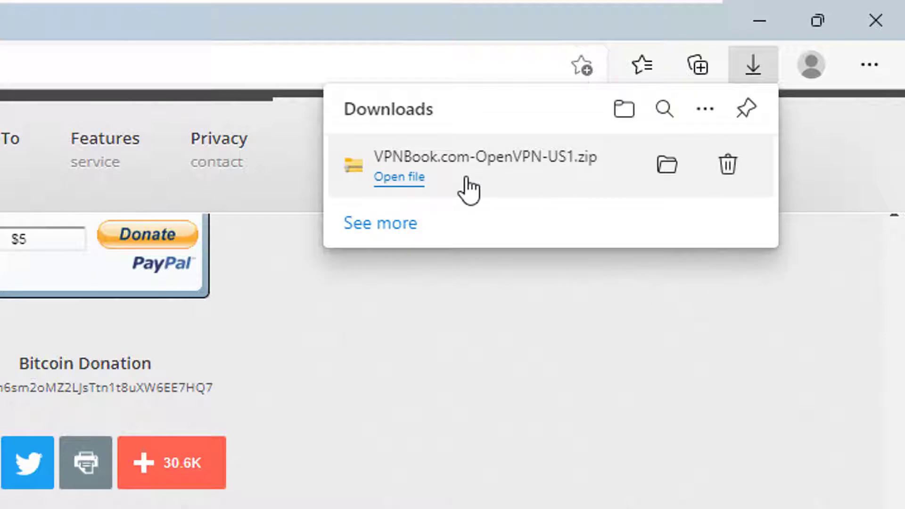
pyautogui.click(625, 110)
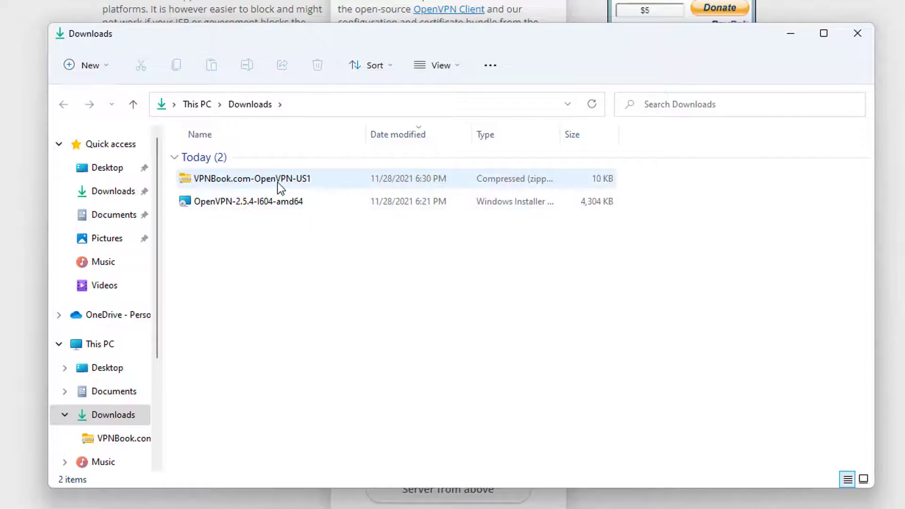
pyautogui.click(279, 186)
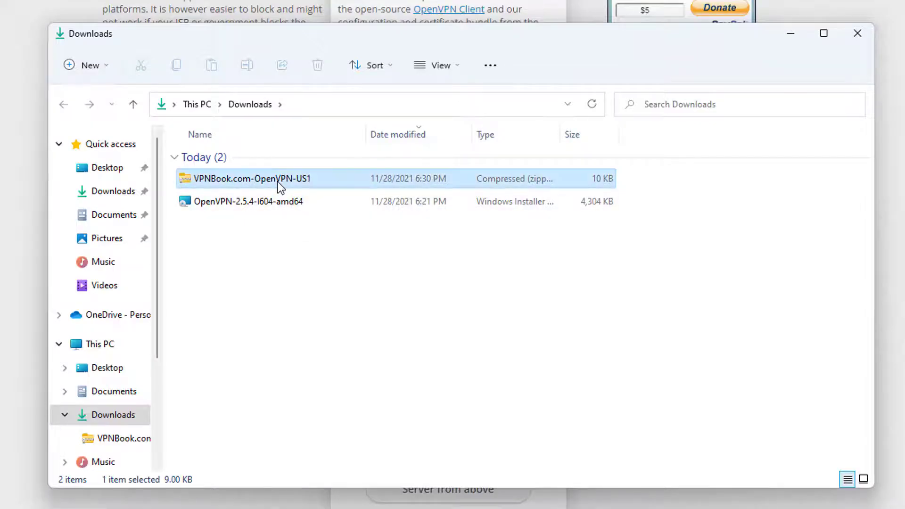
pyautogui.rightClick(286, 180)
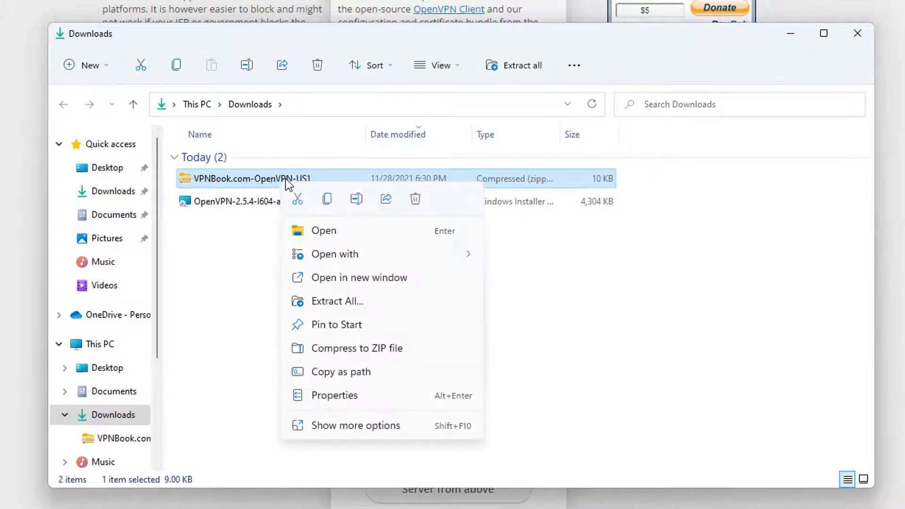
pyautogui.click(399, 301)
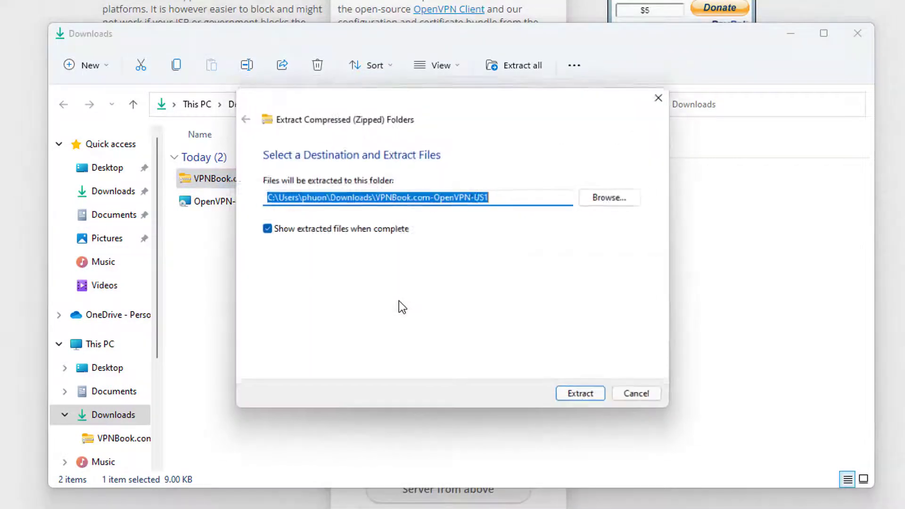
pyautogui.click(593, 397)
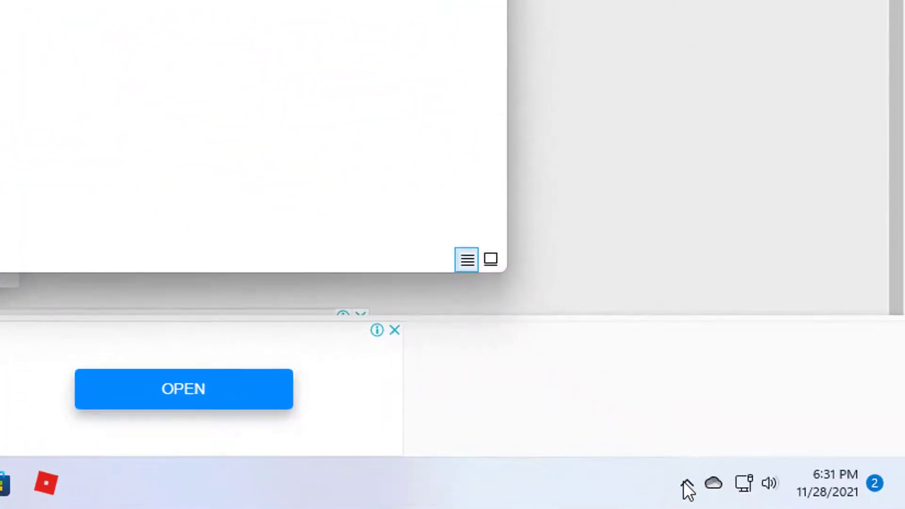
# Import vpnbook-us1-tcp80.ovpn from the extracted VPNBook.com-OpenVPN-US1 folder via the tray icon
pyautogui.click(687, 483)
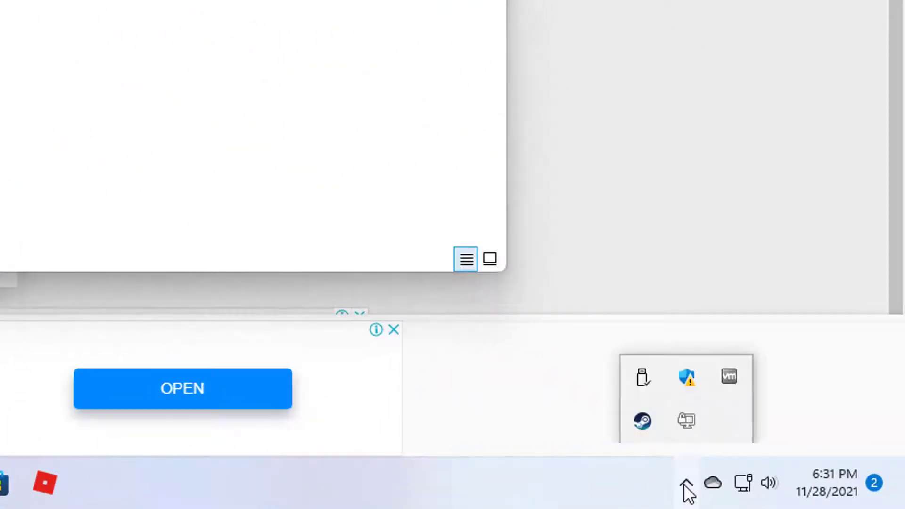
pyautogui.rightClick(686, 420)
pyautogui.moveTo(642, 350)
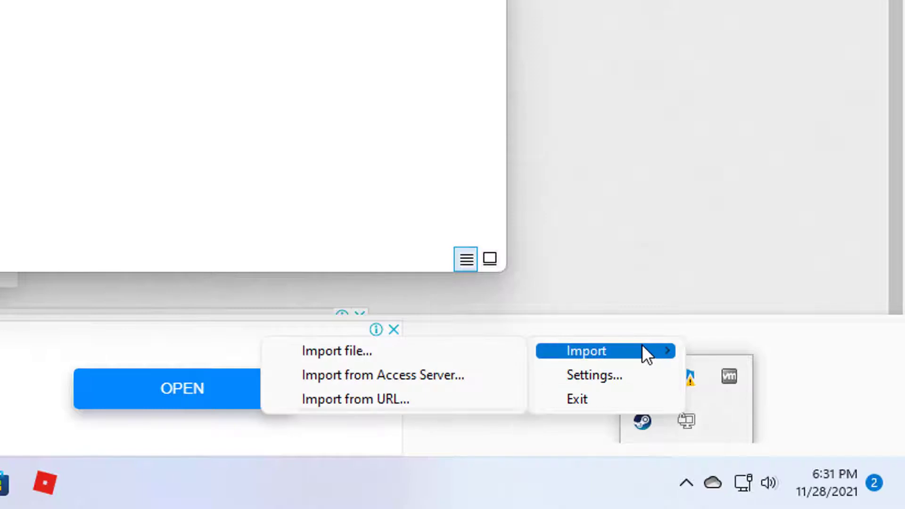
pyautogui.click(385, 349)
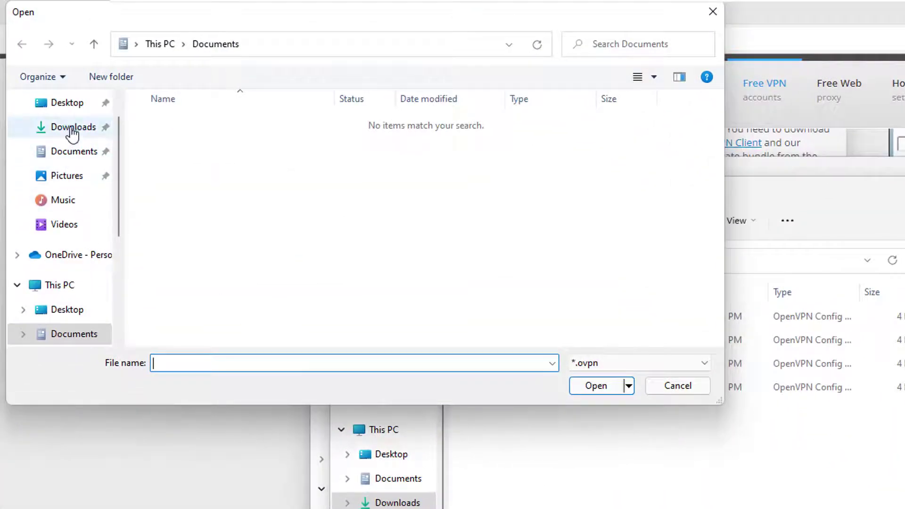
pyautogui.click(72, 128)
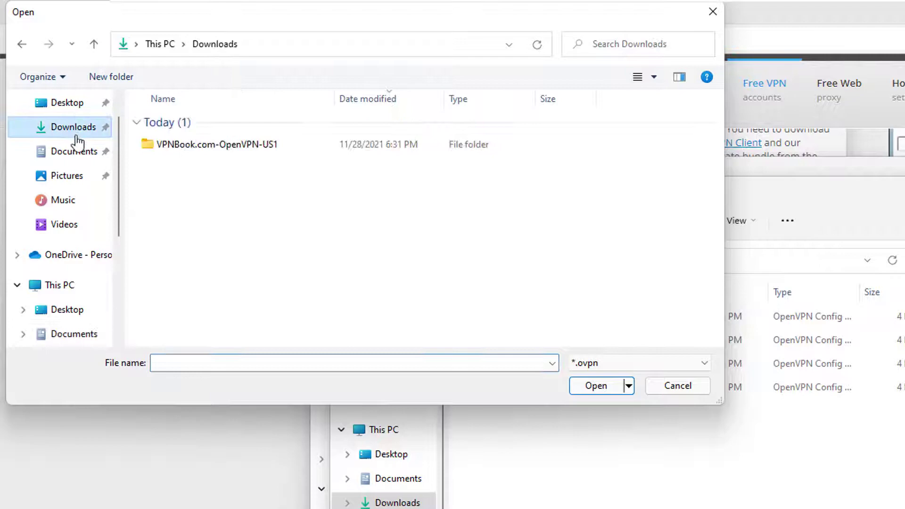
pyautogui.doubleClick(271, 153)
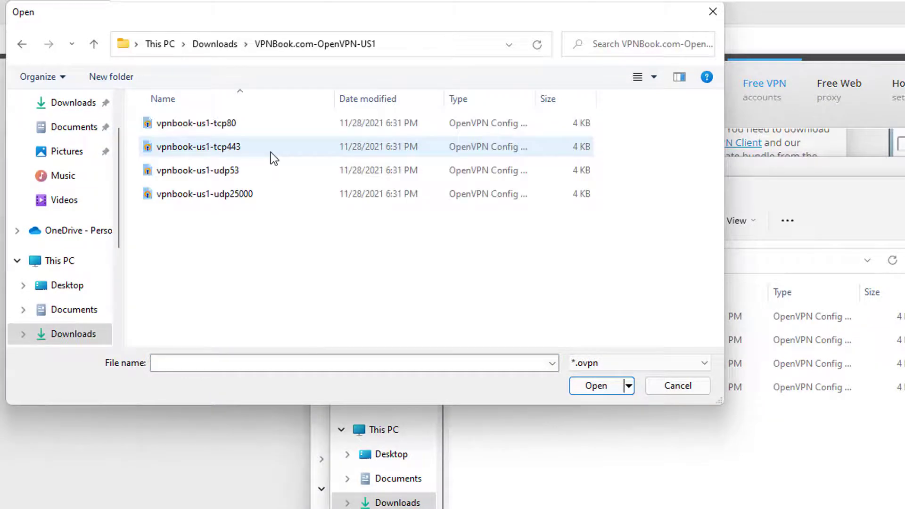
pyautogui.click(239, 124)
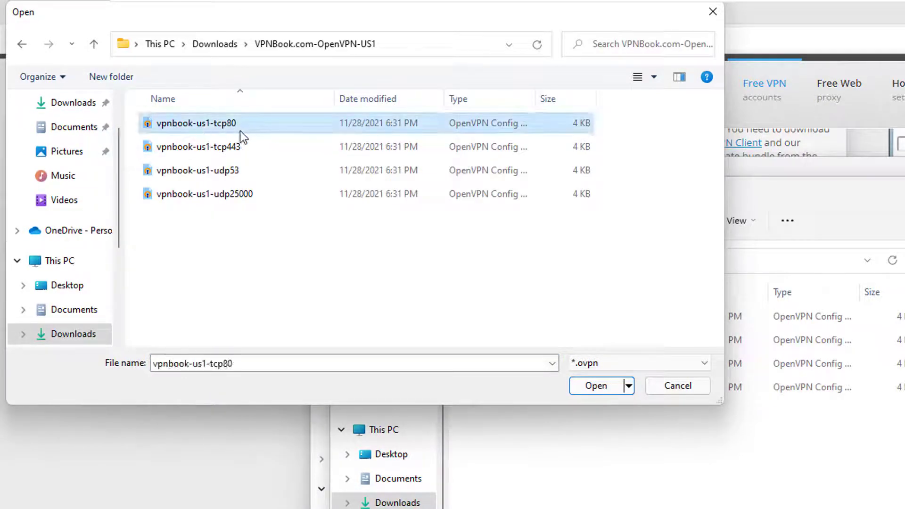
pyautogui.doubleClick(233, 124)
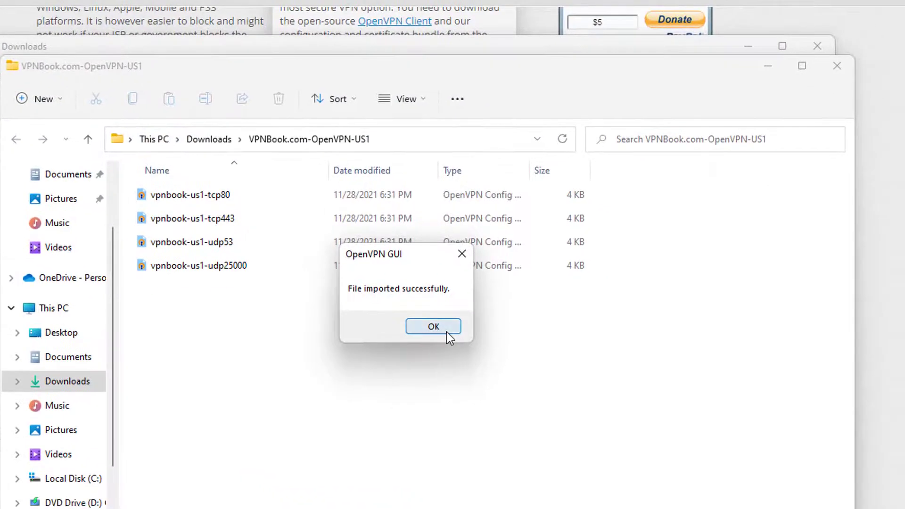
# Close both Explorer windows, minimize Edge, and dismiss the import success message
pyautogui.click(837, 65)
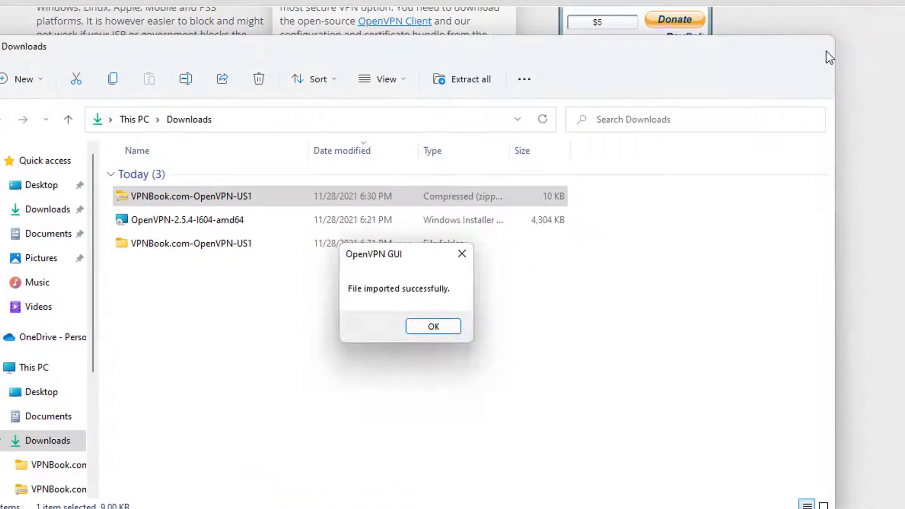
pyautogui.click(819, 45)
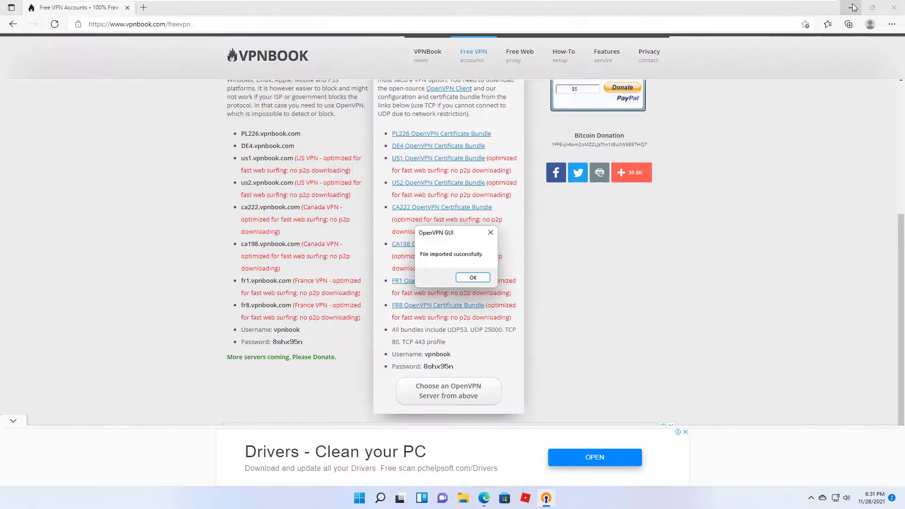
pyautogui.click(452, 508)
pyautogui.click(451, 508)
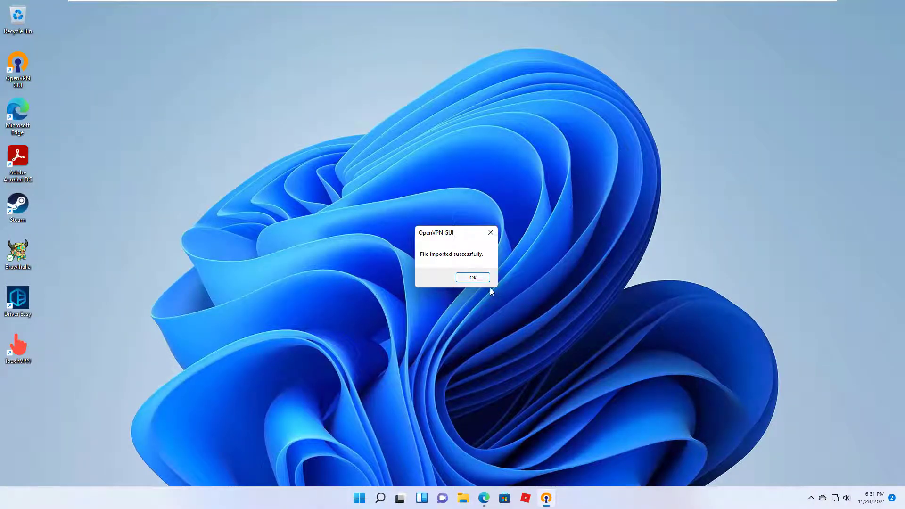
pyautogui.click(478, 278)
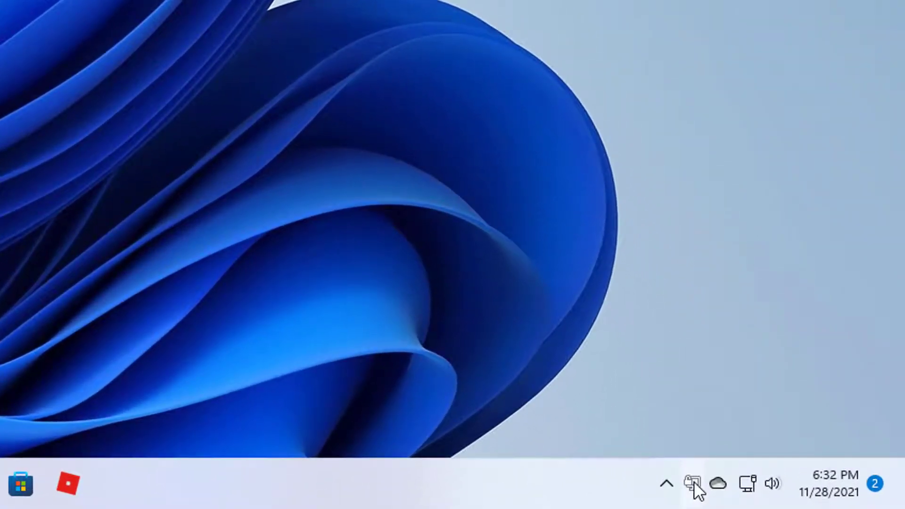
# Connect vpnbook-us1-tcp80 with VPNBook's shared username and password, ticking Save password
pyautogui.rightClick(694, 483)
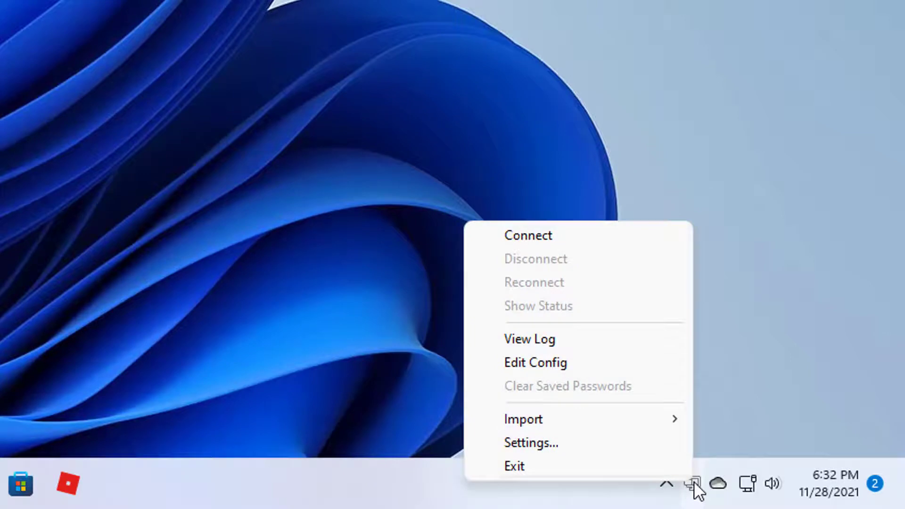
pyautogui.click(601, 230)
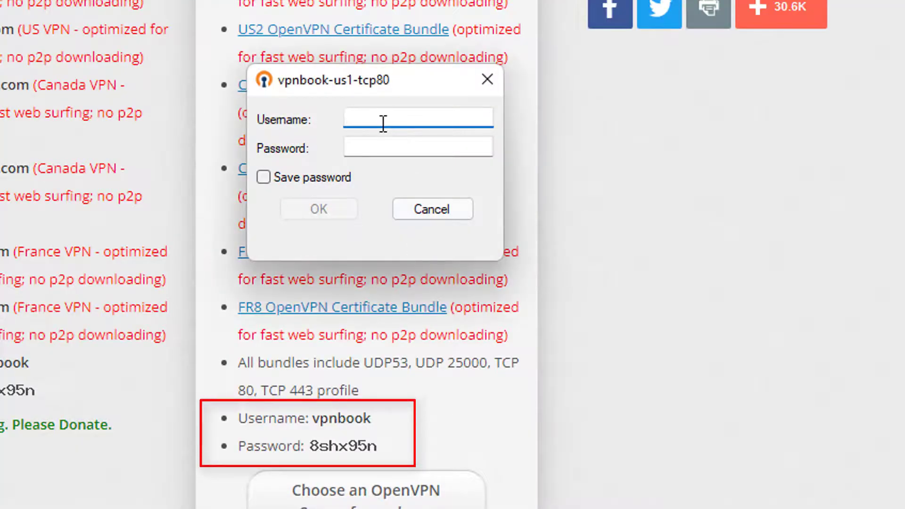
pyautogui.write('vpnbook')
pyautogui.press('Tab')
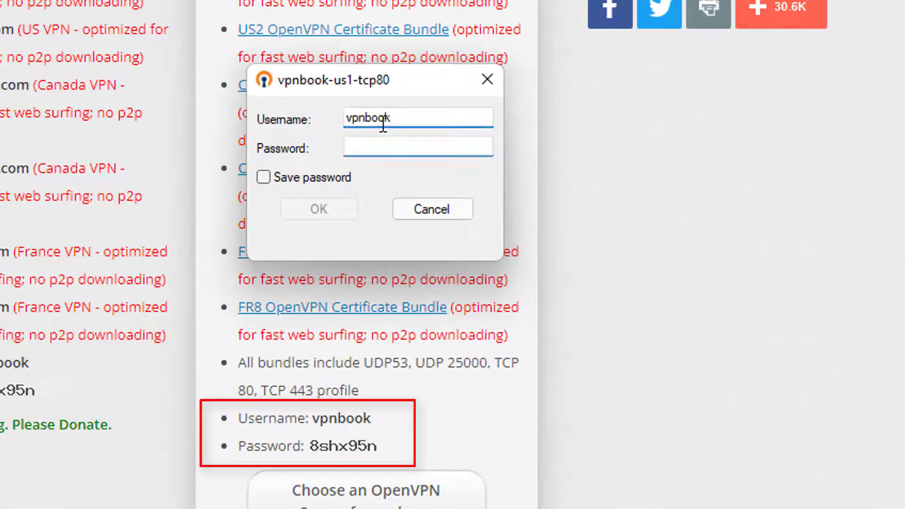
pyautogui.write('8shx')
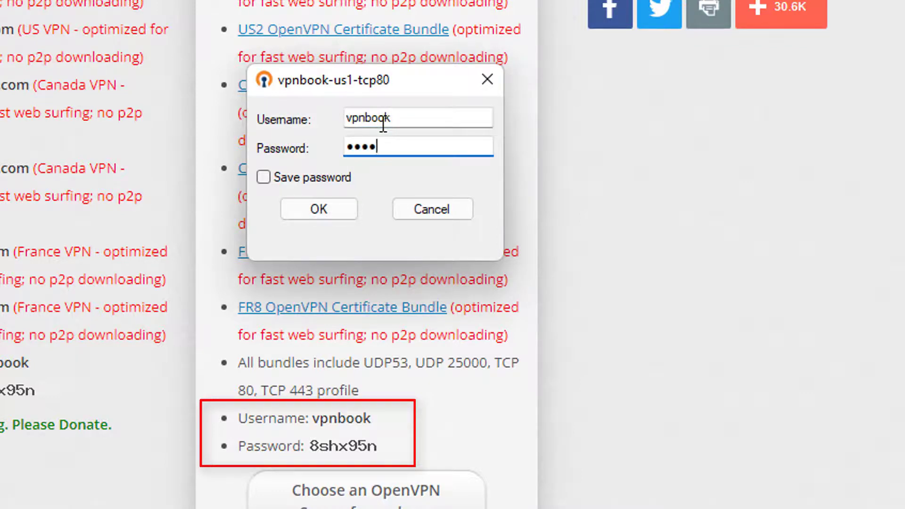
pyautogui.write('95n')
pyautogui.click(302, 182)
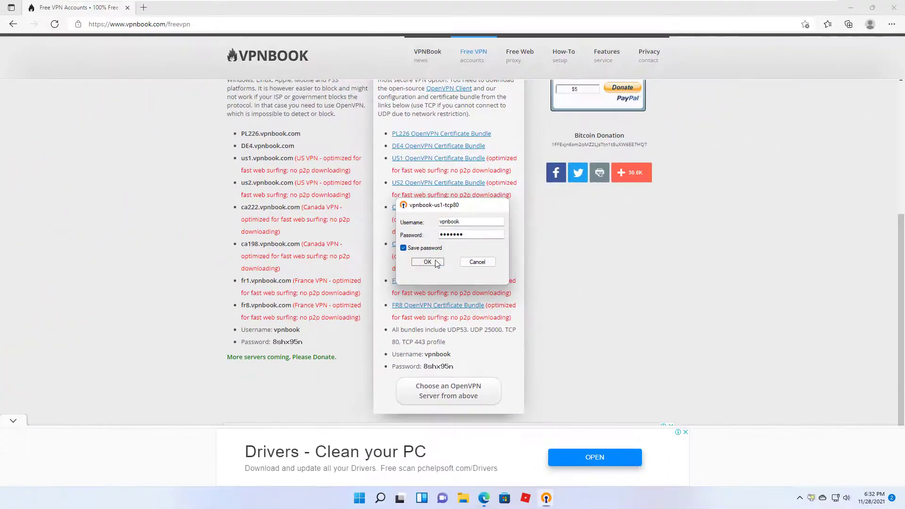
pyautogui.click(332, 209)
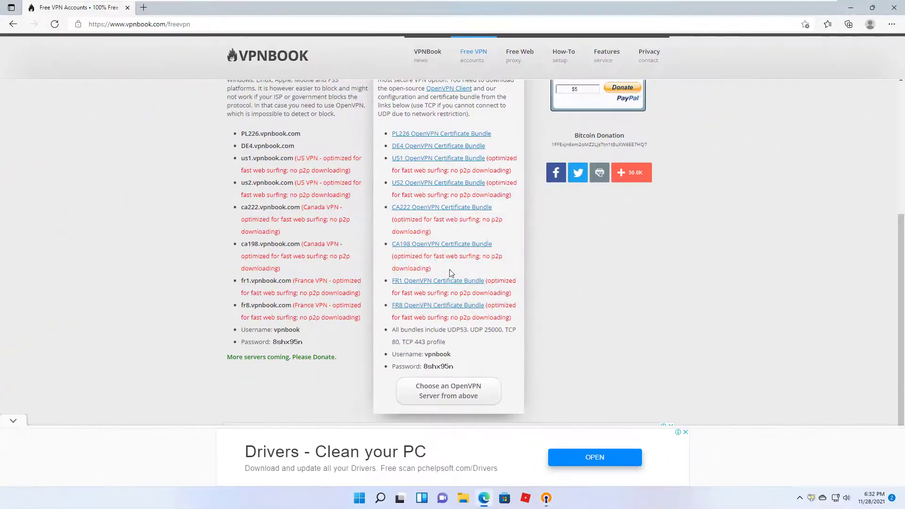